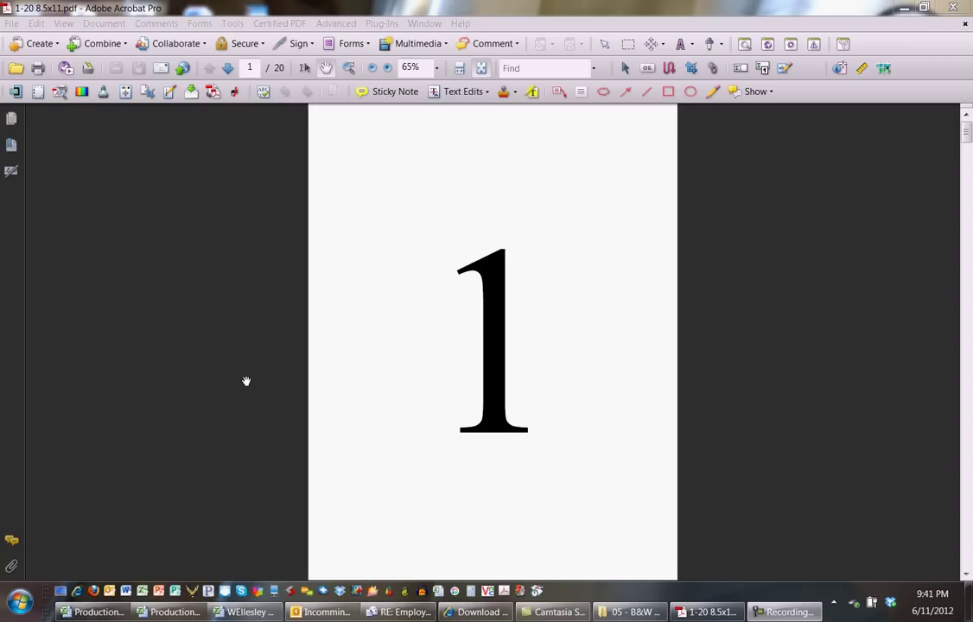
Step: Page through the first five pages of the document and return to page 1
key("Page_Down")
key("Page_Down")
key("Page_Down")
key("Page_Down")
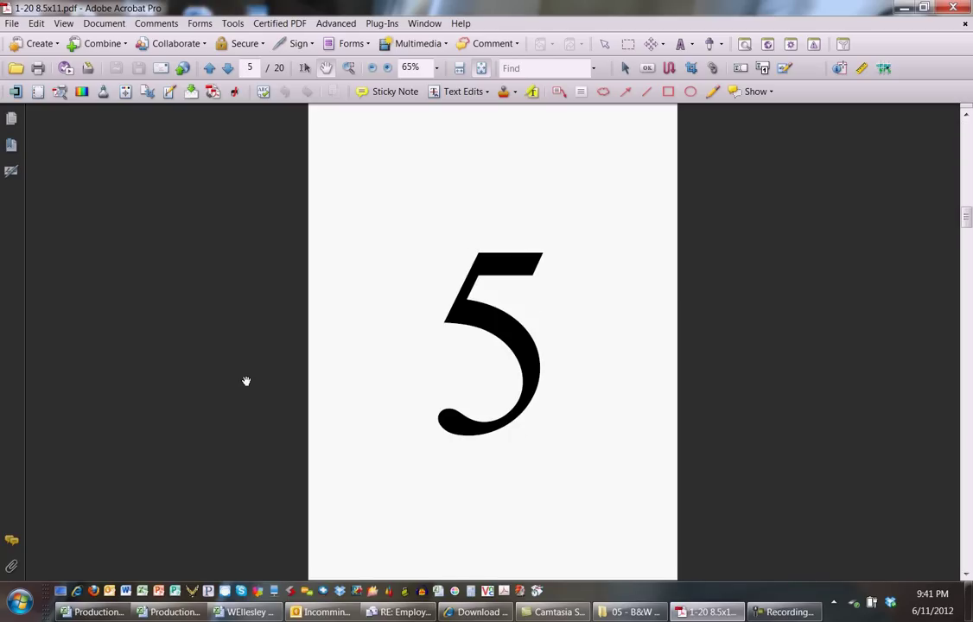
key("Home")
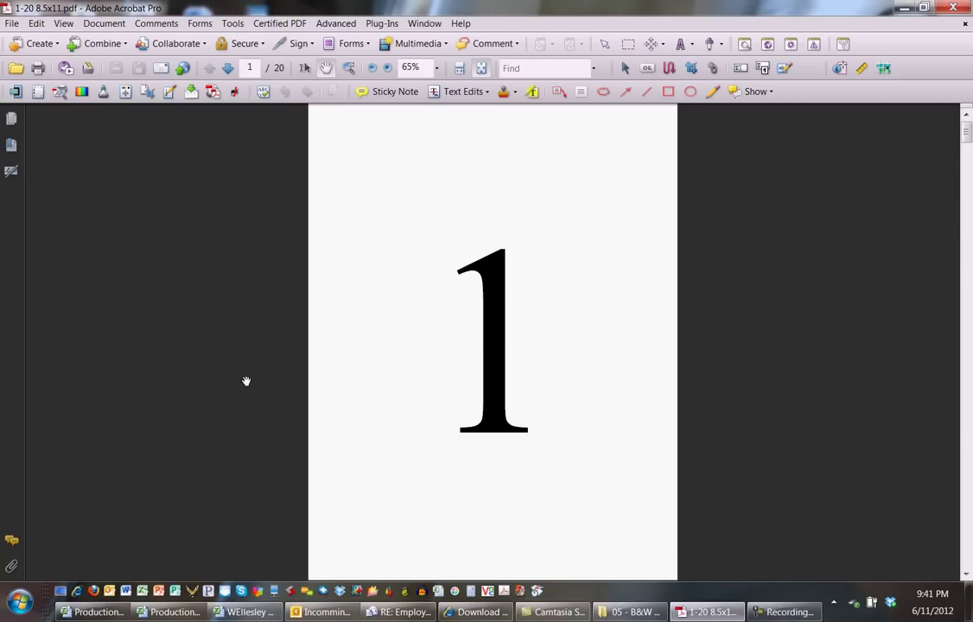
Step: Open the print properties of the Nashua Xerox Color 550 PS and start a Saddle booklet with Left binding in the Booklet Maker
key("ctrl+p")
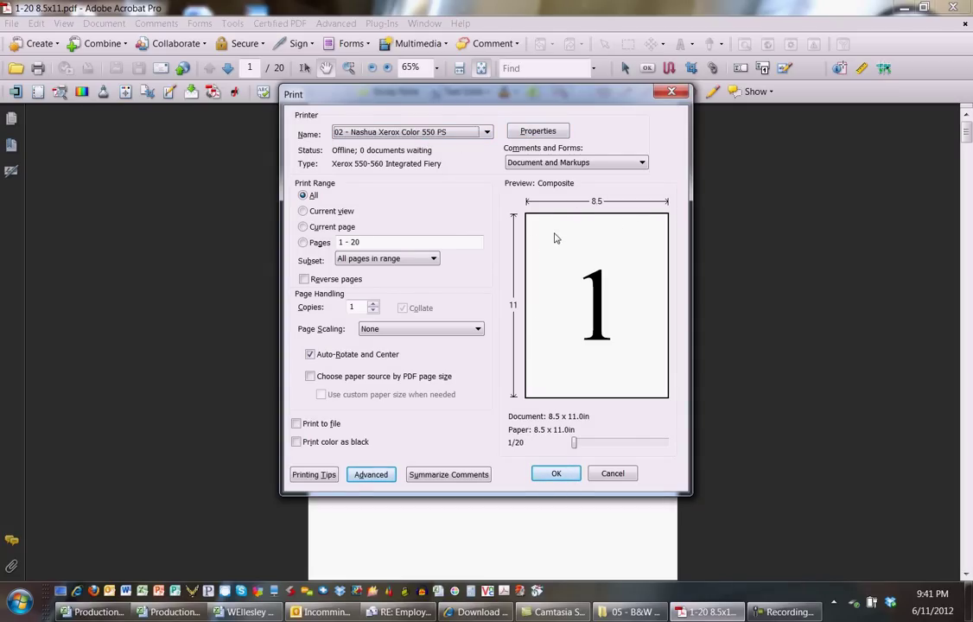
left_click(538, 132)
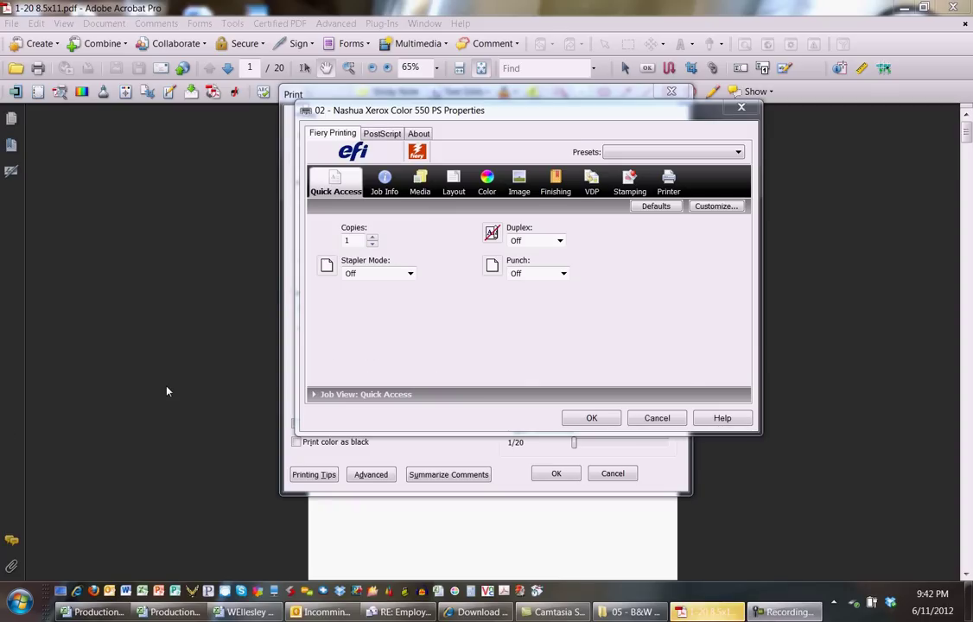
left_click_drag(588, 118, 533, 129)
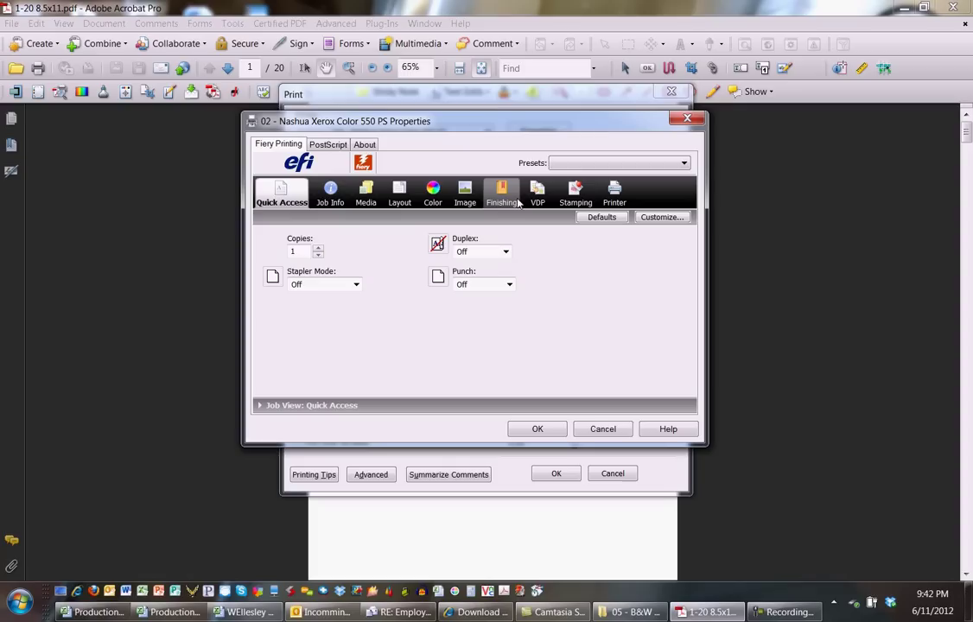
left_click(398, 201)
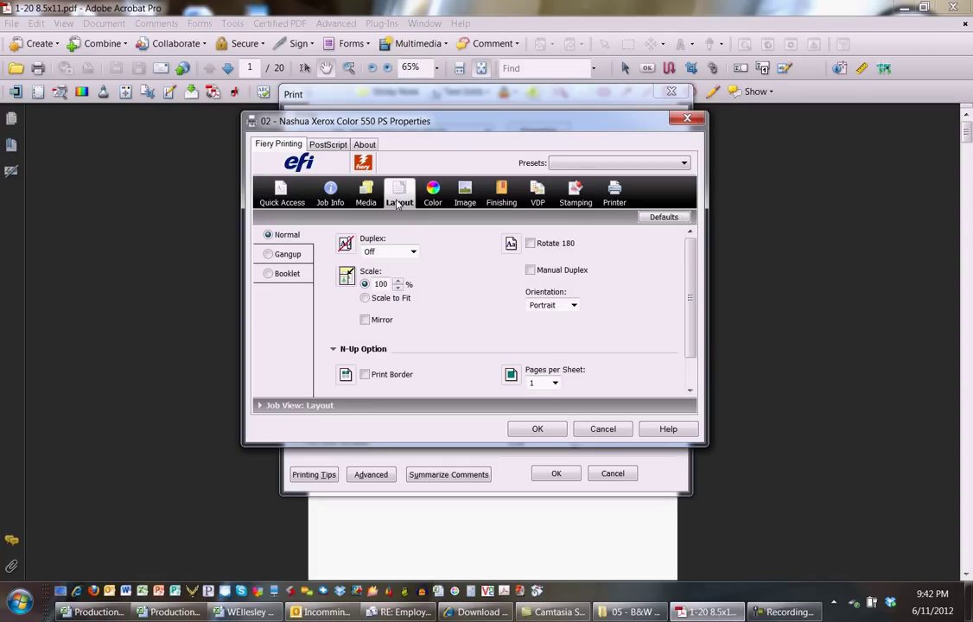
left_click(269, 274)
left_click(370, 244)
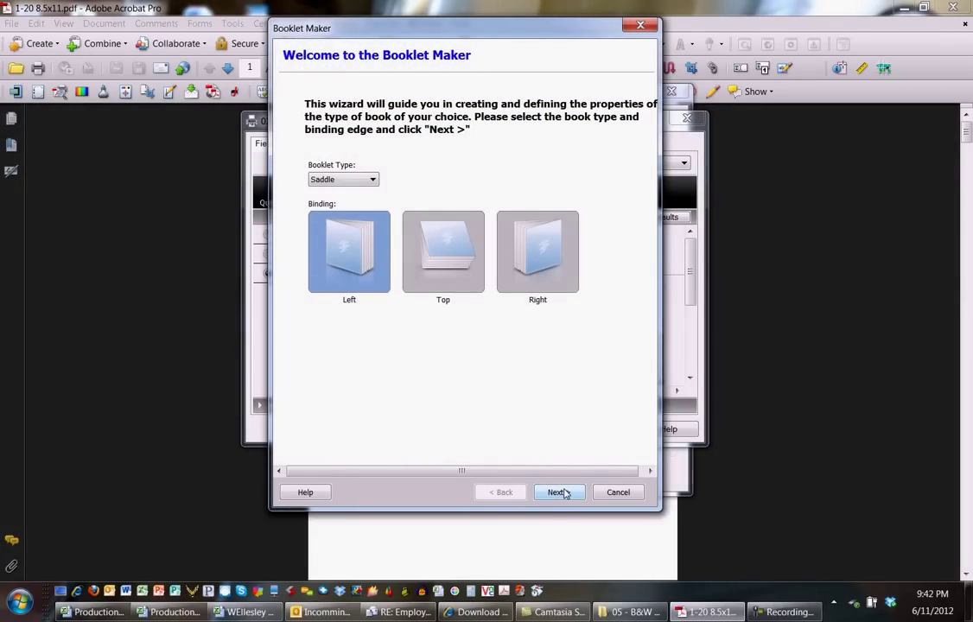
left_click(562, 492)
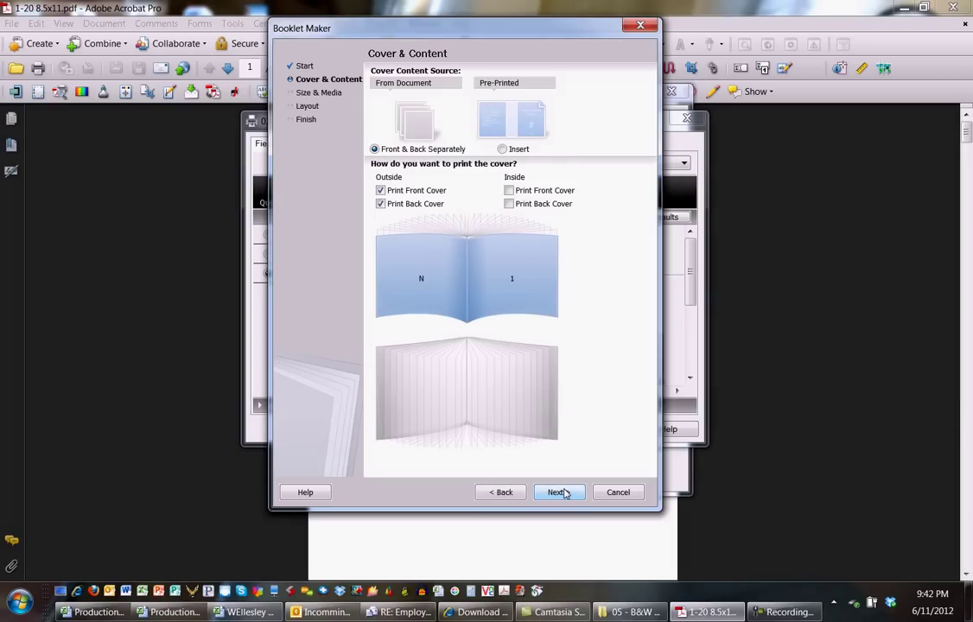
Step: Enable printing on the inside of both the front and back covers
left_click(516, 192)
left_click(519, 205)
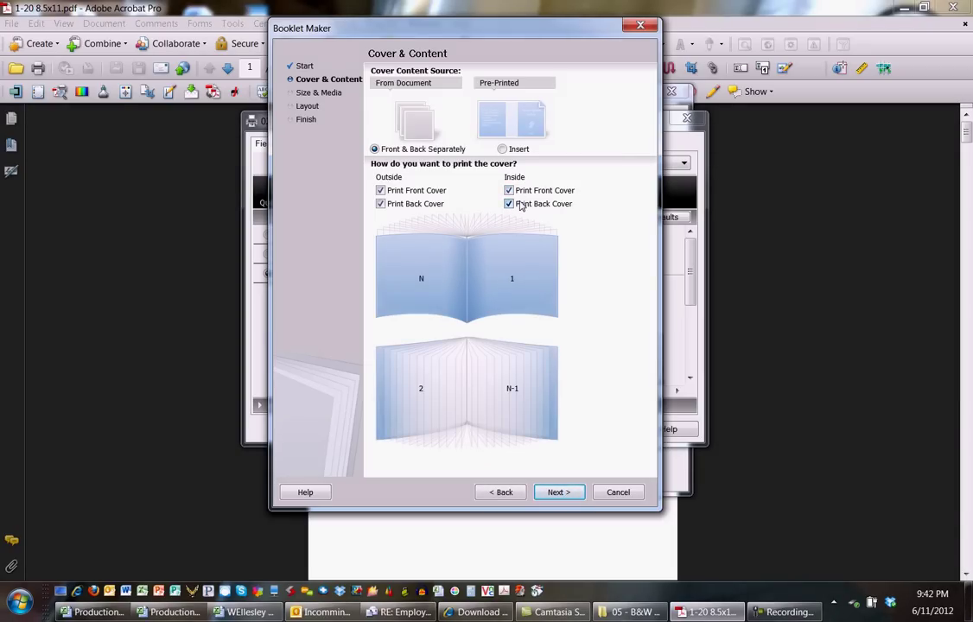
left_click(559, 492)
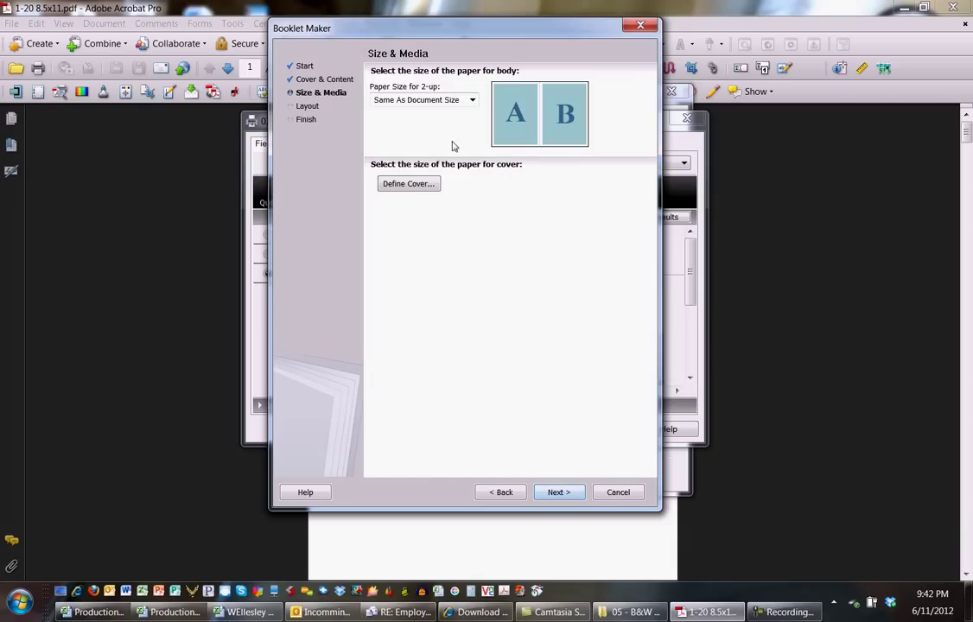
Step: Set the booklet's 2-up paper size to 12x18" and the cover source to Tray 5 (Bypass)
left_click(453, 101)
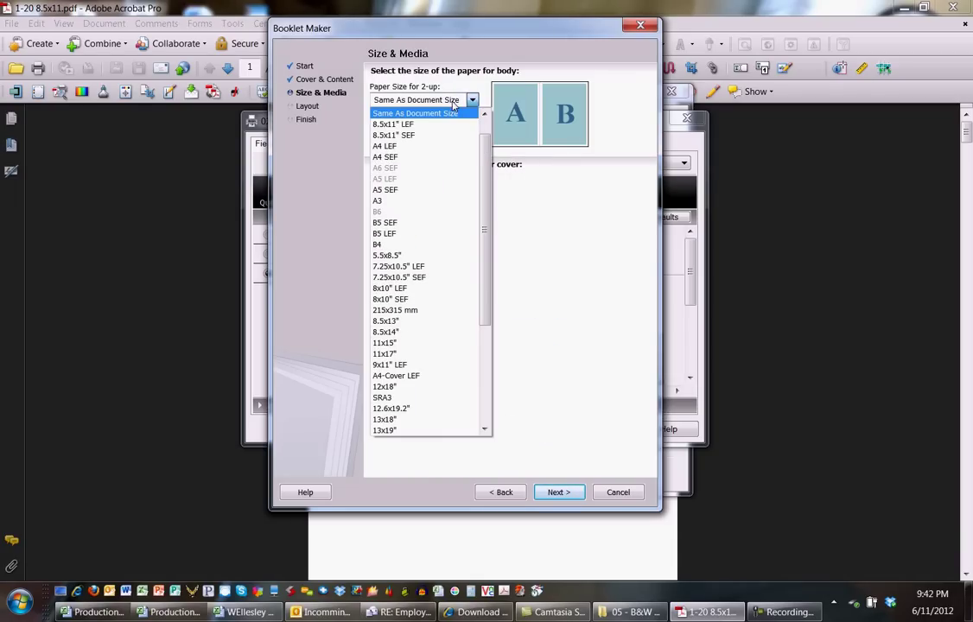
left_click(421, 387)
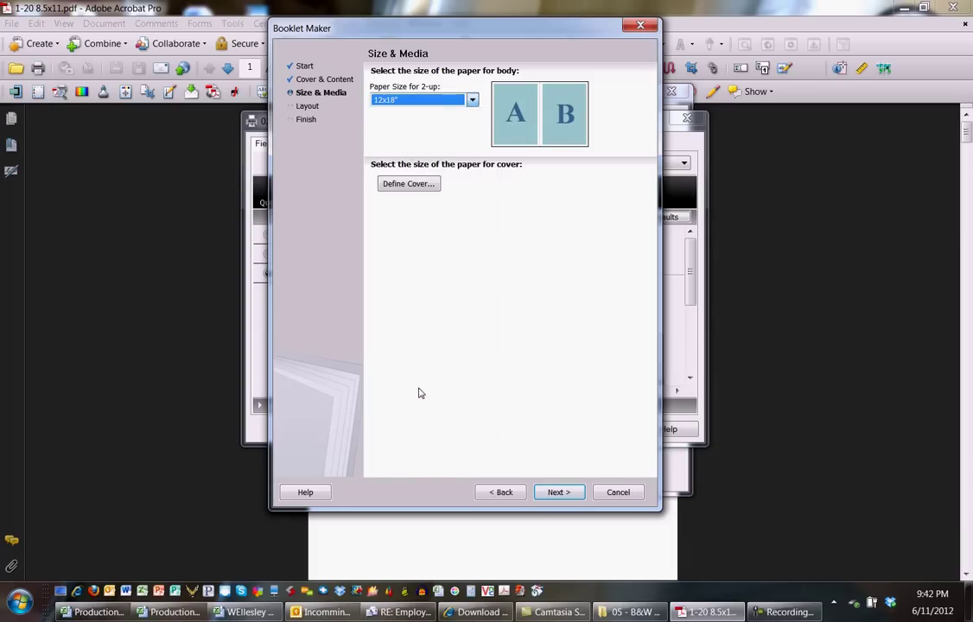
left_click(418, 187)
left_click(499, 297)
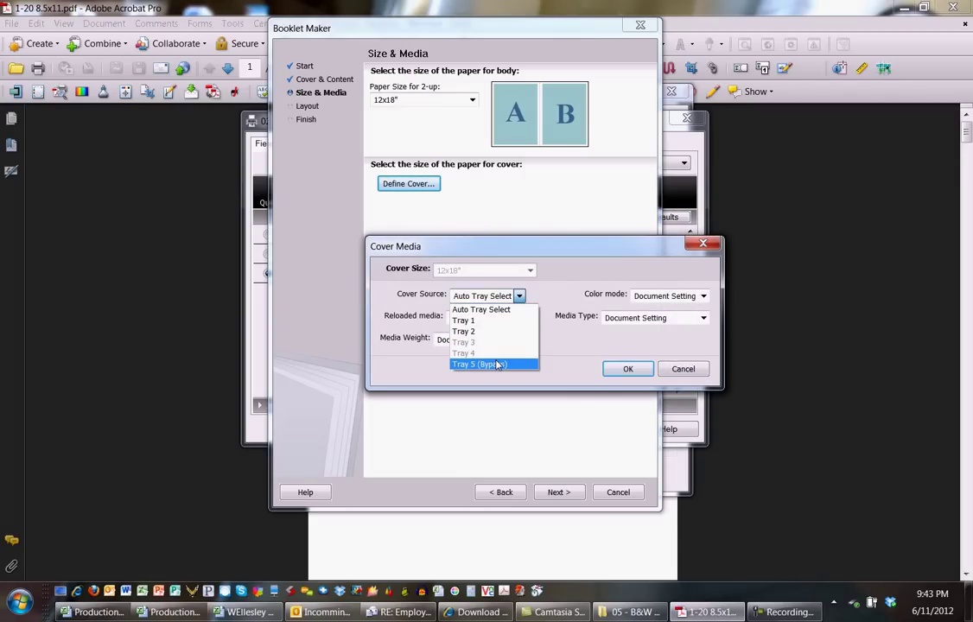
left_click(497, 365)
left_click(627, 370)
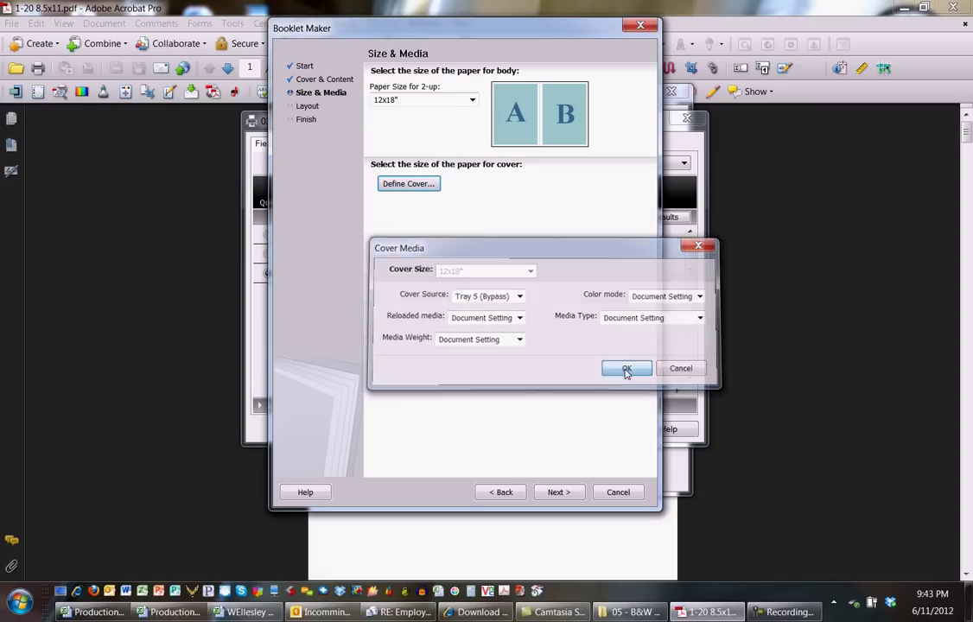
Step: Keep the default spine alignment without creep compensation and finish the booklet wizard
left_click(557, 494)
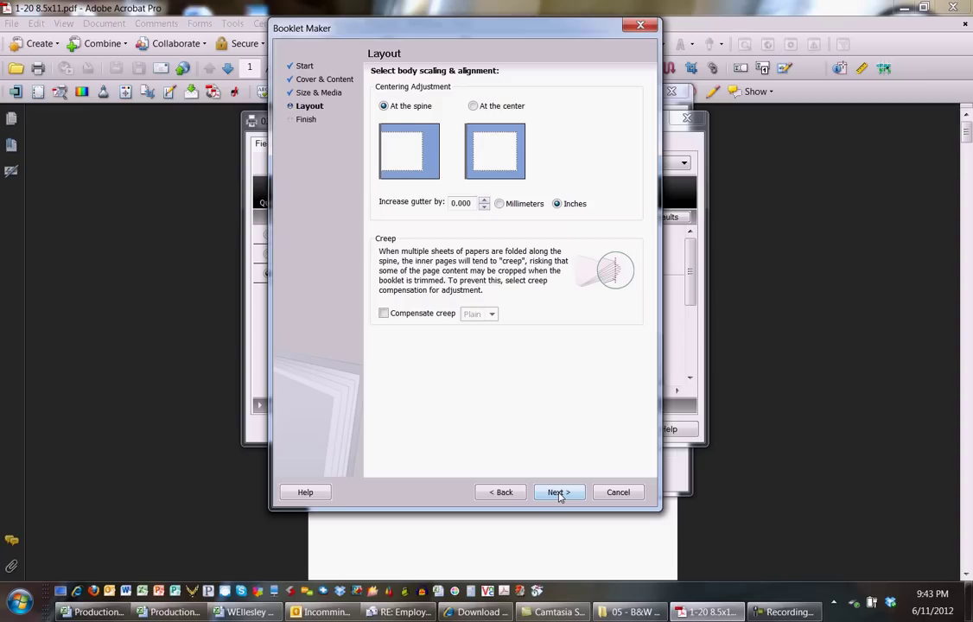
left_click(559, 493)
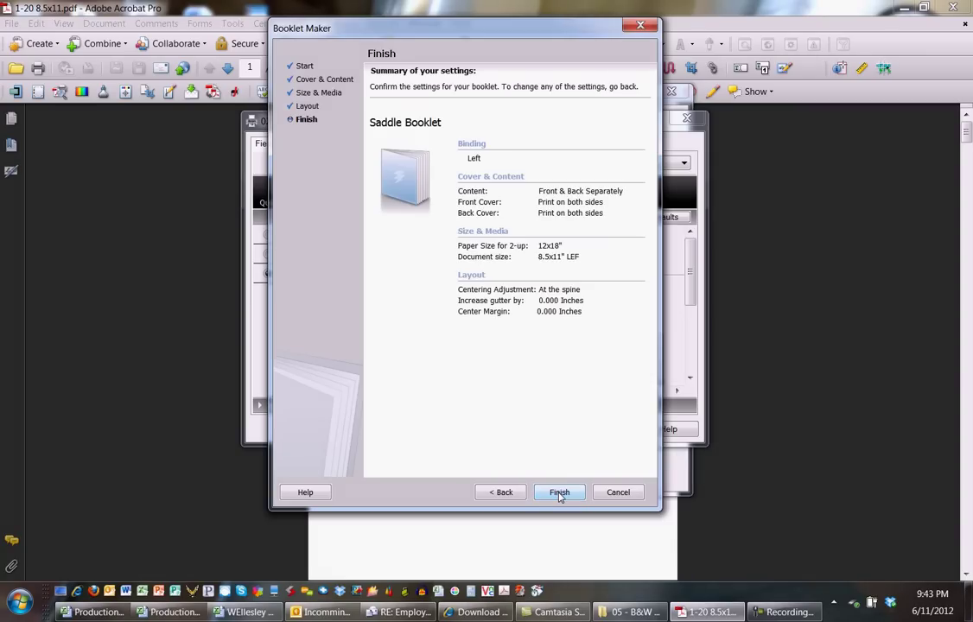
left_click(559, 492)
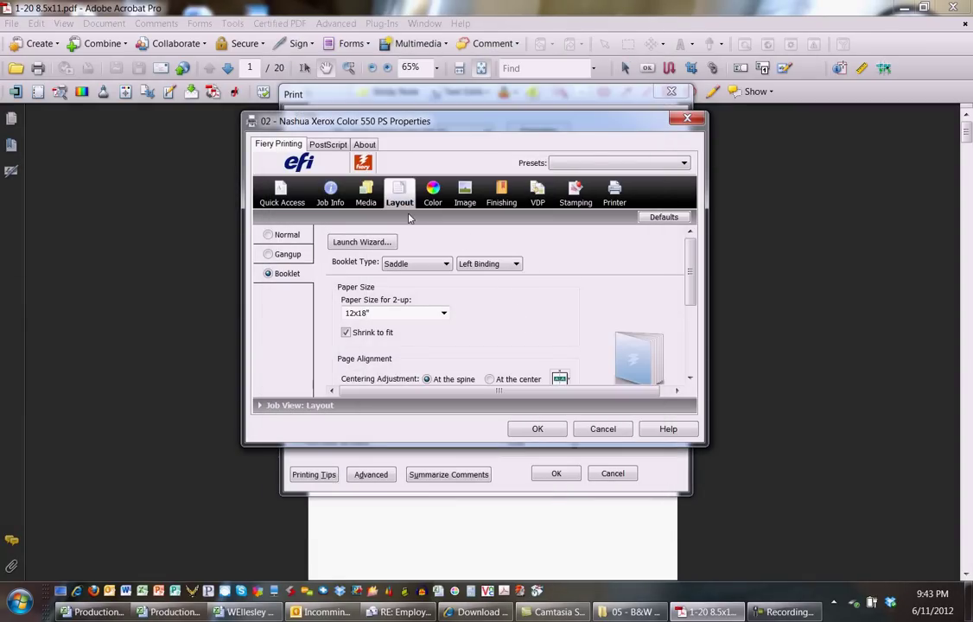
Step: Set the paper source for the booklet's body pages to Tray 1
left_click(366, 195)
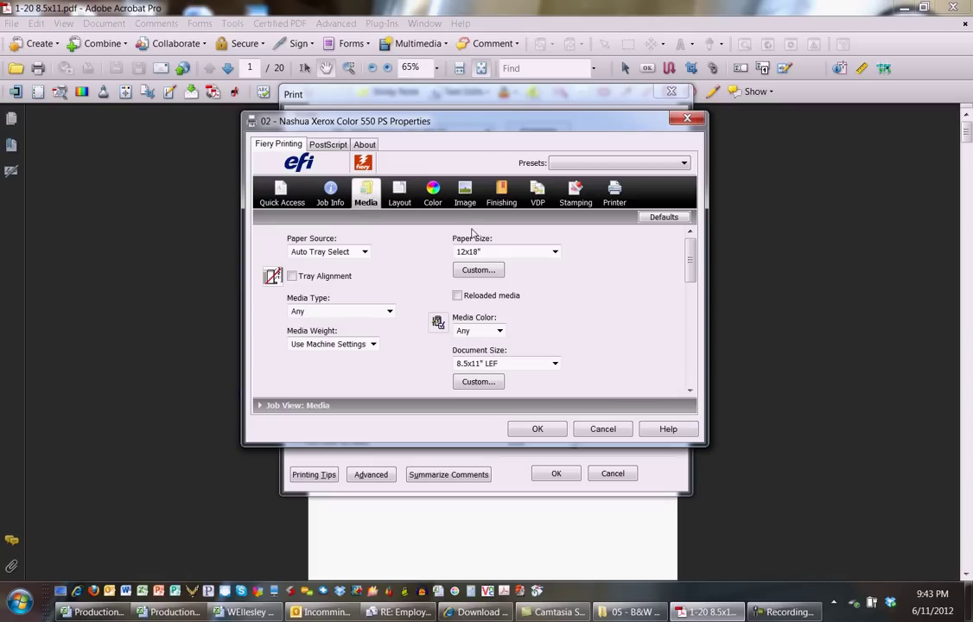
left_click(354, 253)
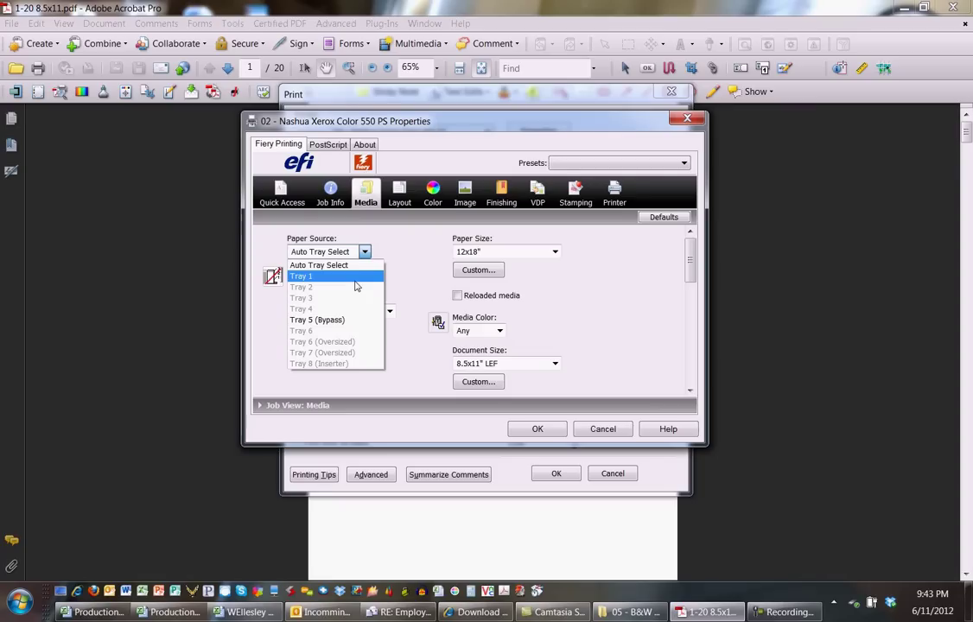
left_click(367, 278)
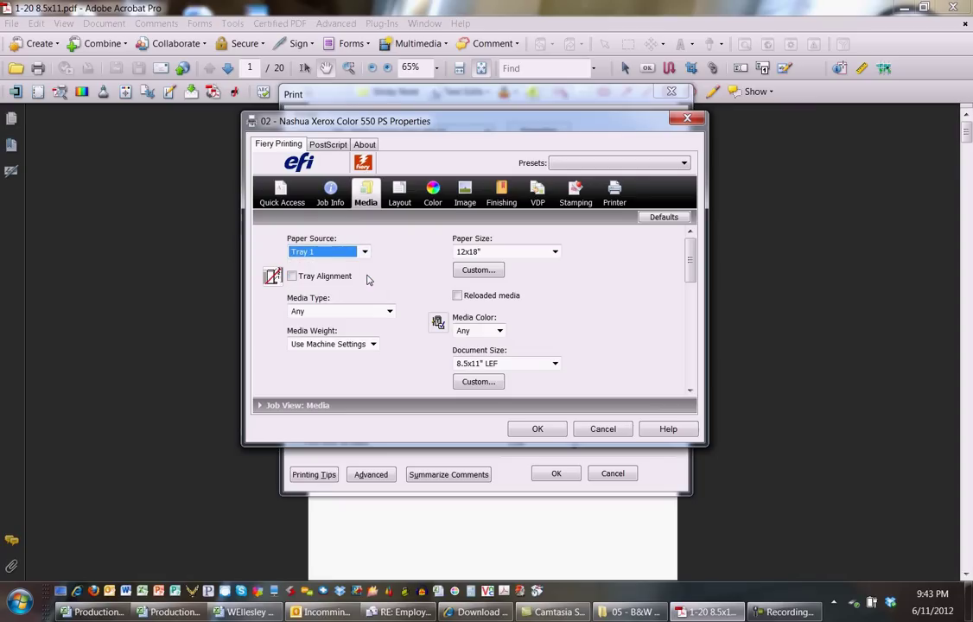
Step: Set the stapler mode to Center and accept the Booklet-fold style with Face down - reverse order output delivery
left_click(502, 195)
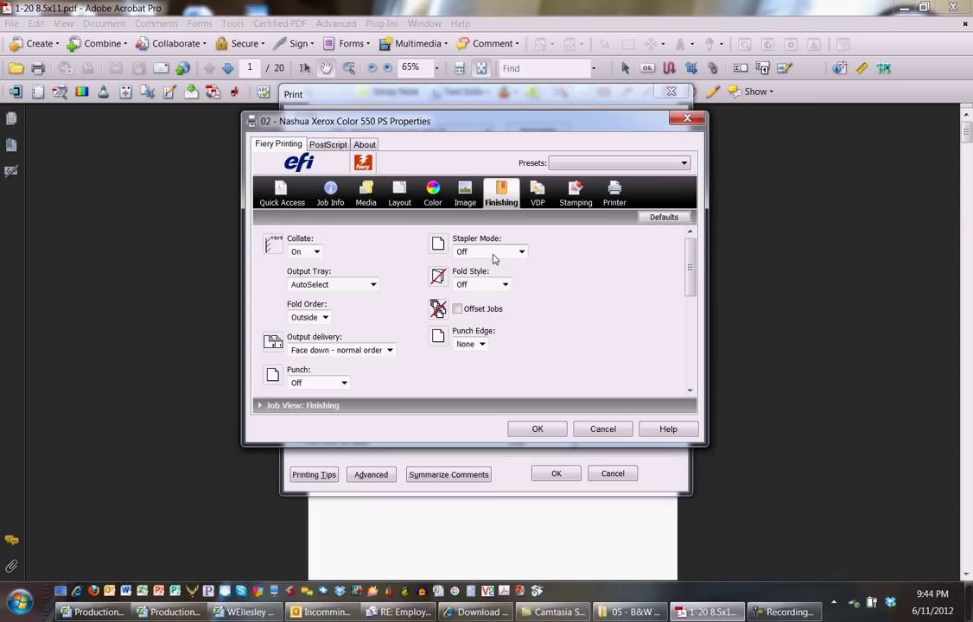
left_click(493, 251)
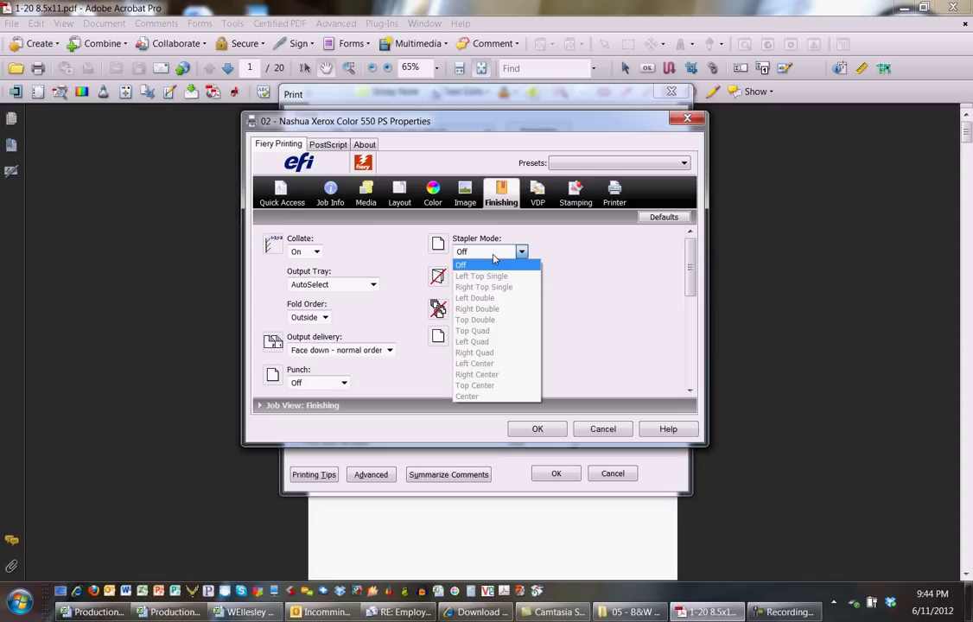
left_click(495, 398)
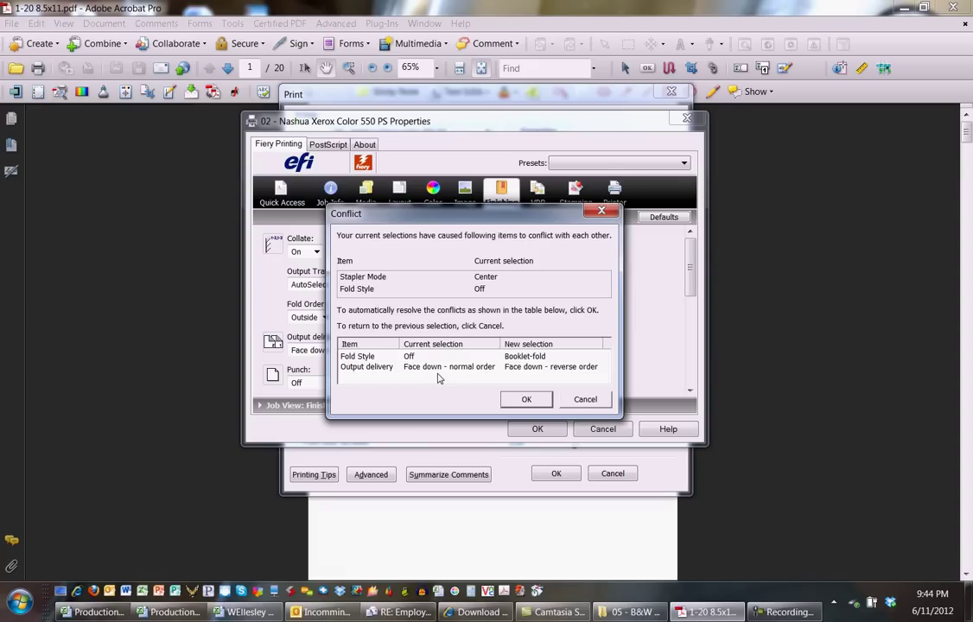
left_click(527, 400)
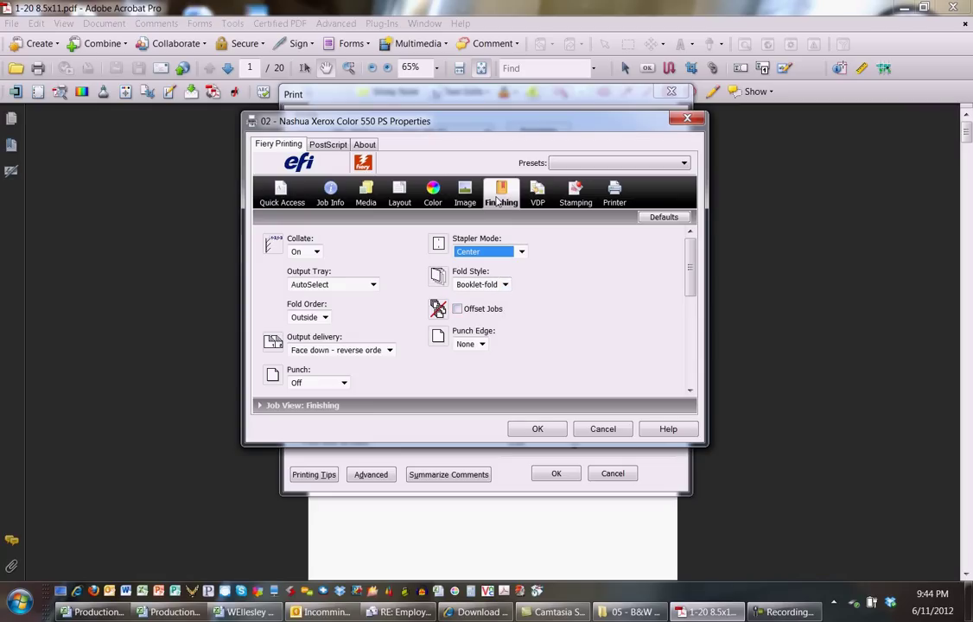
Step: Review the booklet layout settings and the paper source in the media settings
left_click(400, 195)
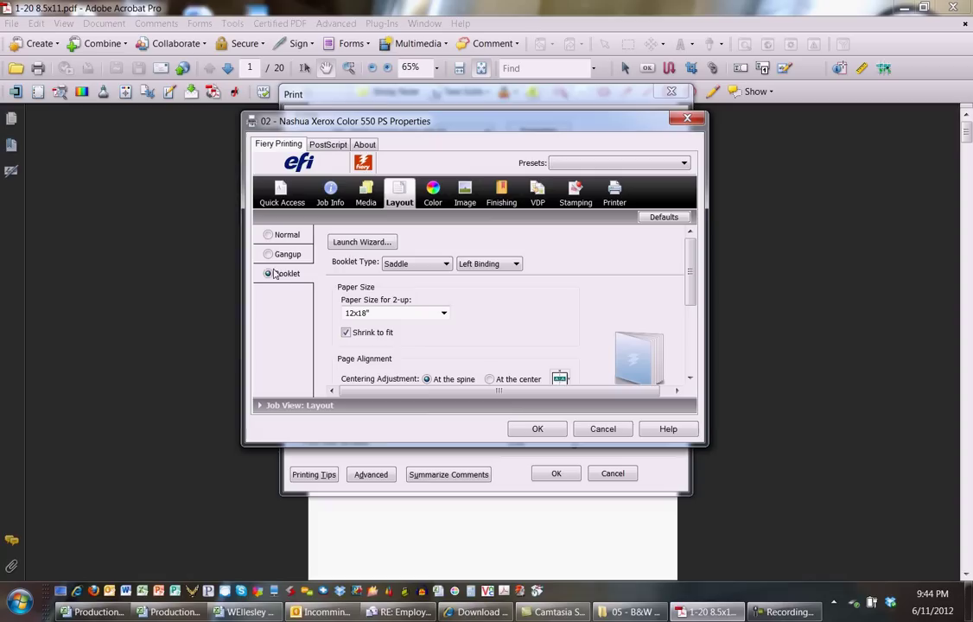
left_click(365, 193)
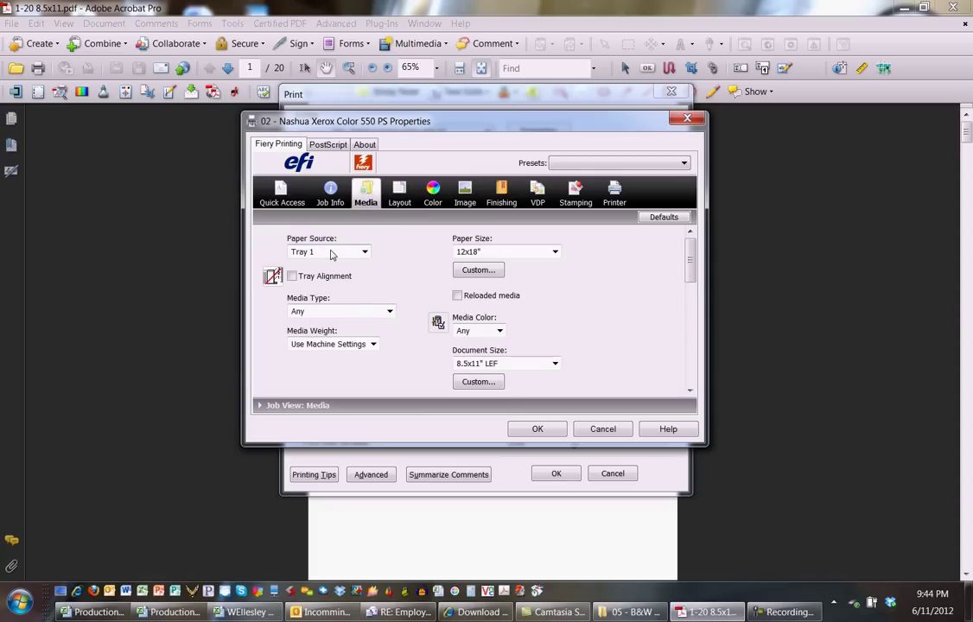